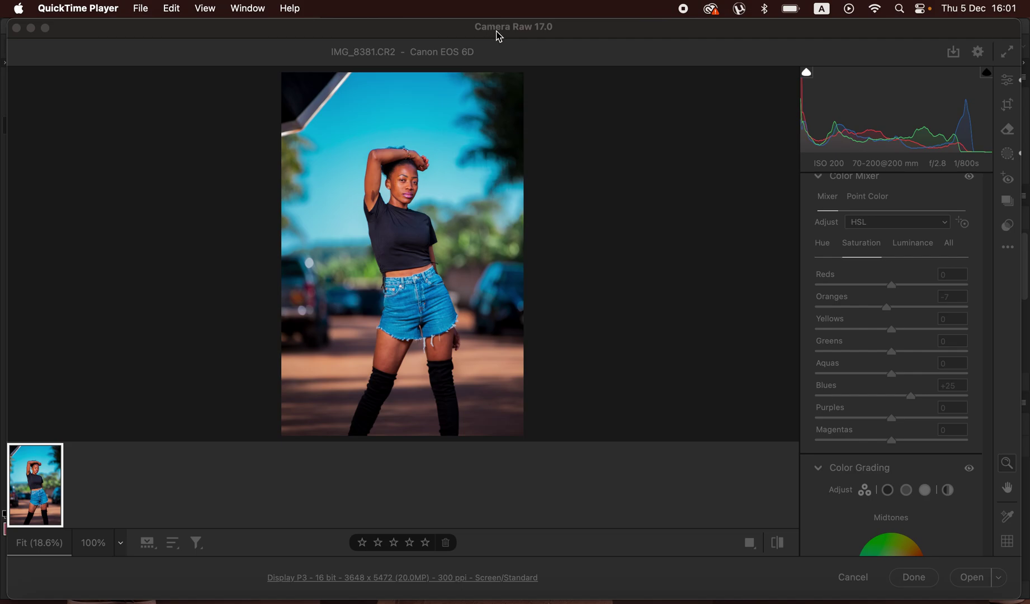
# Step: Compare the edited photo with its unedited original by toggling repeatedly between the before and after versions
pyautogui.click(500, 31)
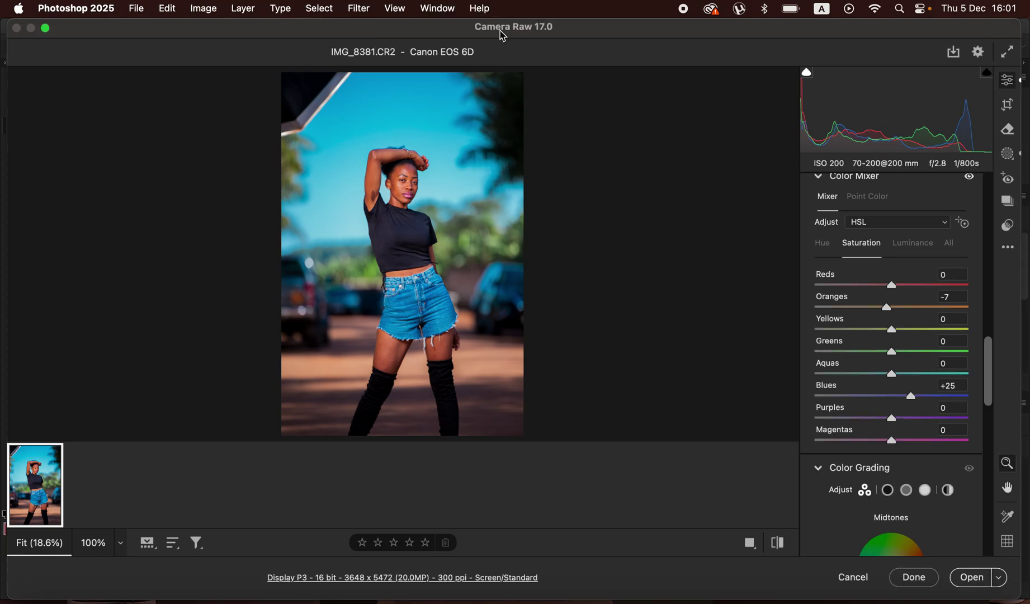
pyautogui.click(779, 542)
pyautogui.click(779, 543)
pyautogui.click(779, 542)
pyautogui.click(778, 542)
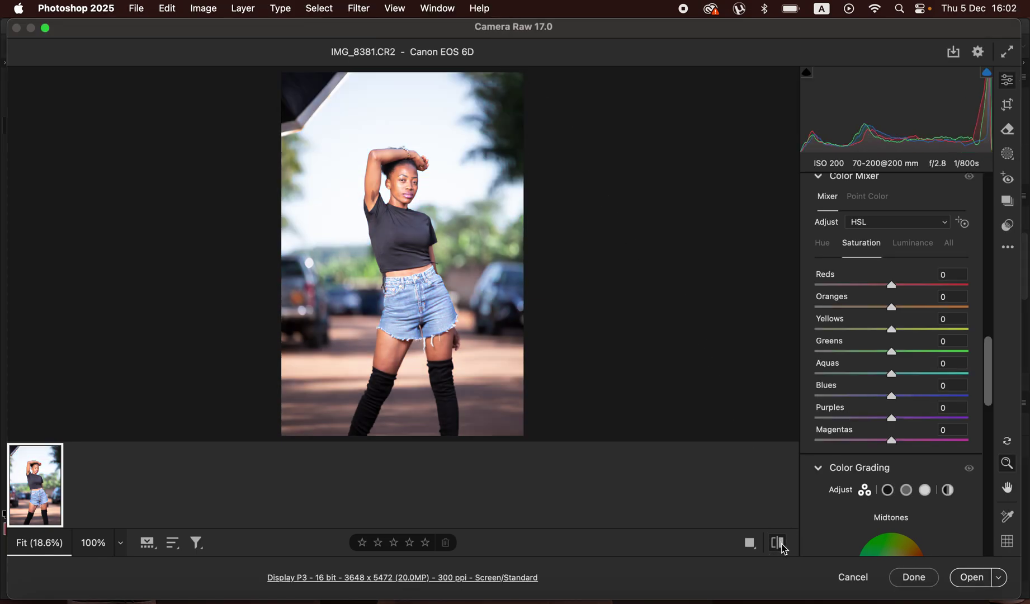
pyautogui.click(781, 545)
pyautogui.click(781, 545)
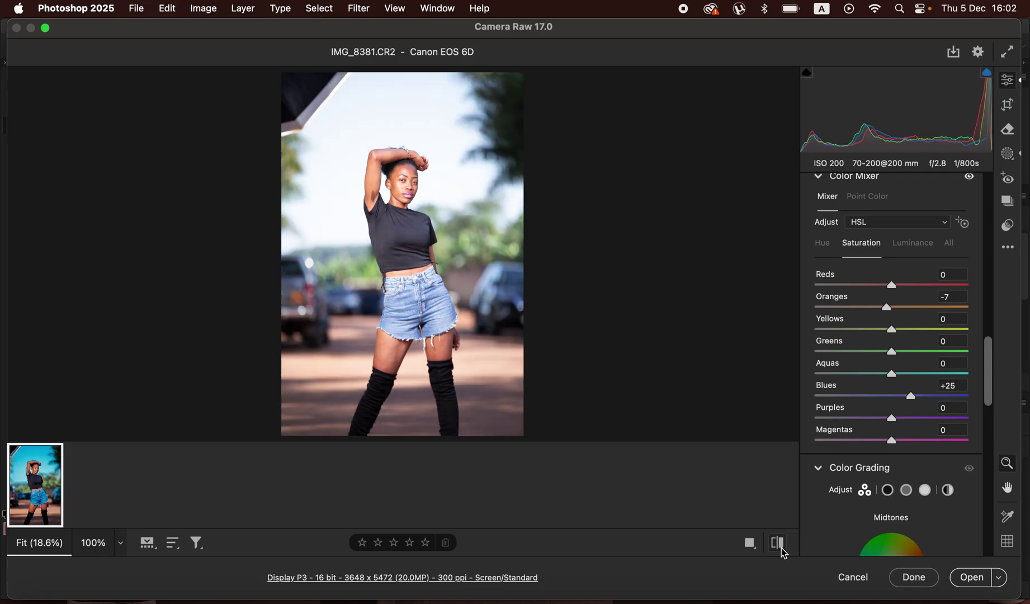
pyautogui.click(781, 545)
pyautogui.click(781, 549)
pyautogui.click(780, 549)
pyautogui.click(782, 552)
pyautogui.click(783, 552)
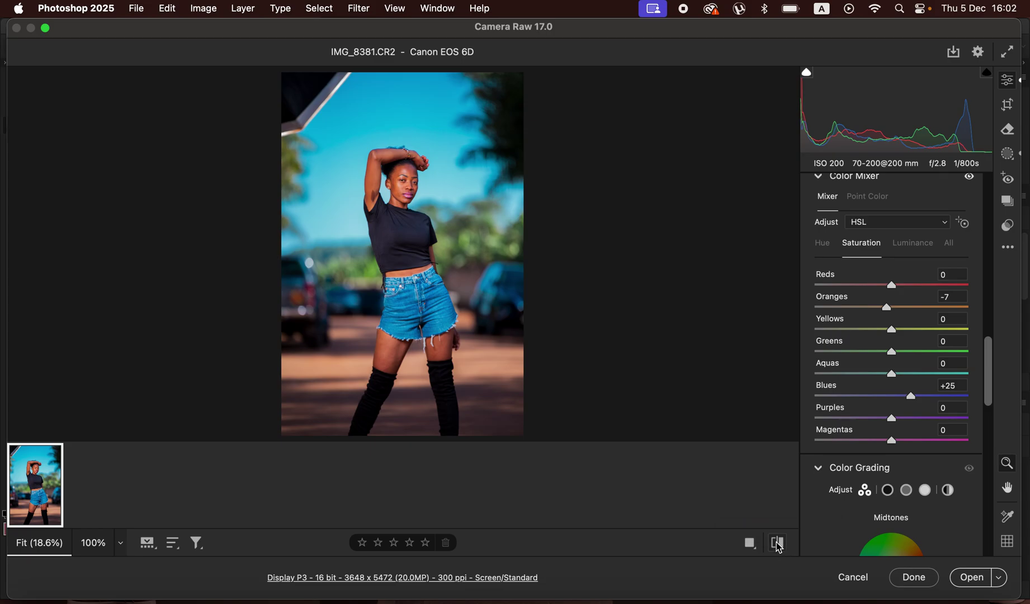
# Step: Reset all of the photo's edit settings to default
pyautogui.click(1008, 249)
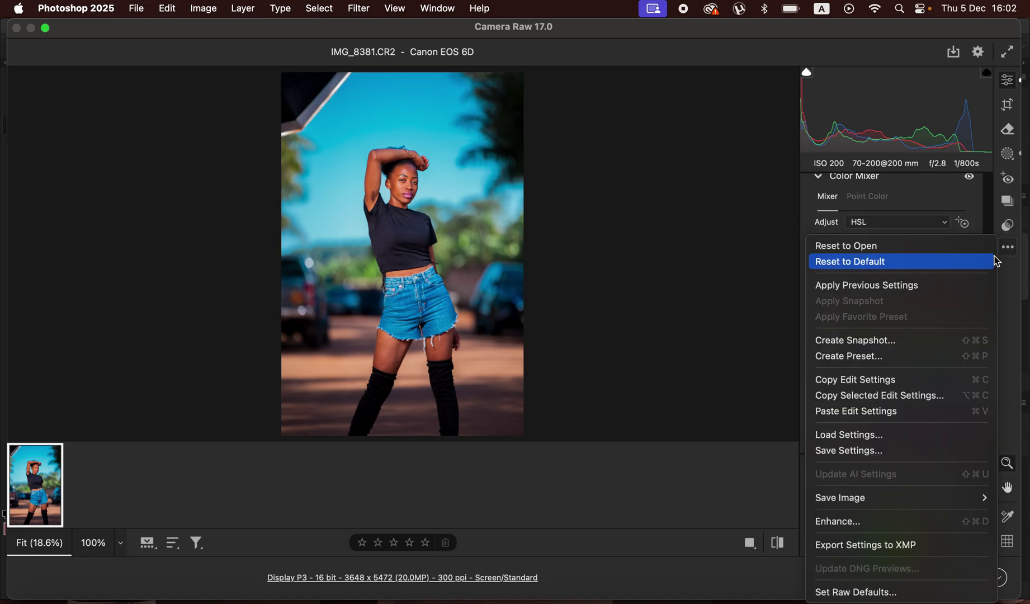
pyautogui.click(890, 264)
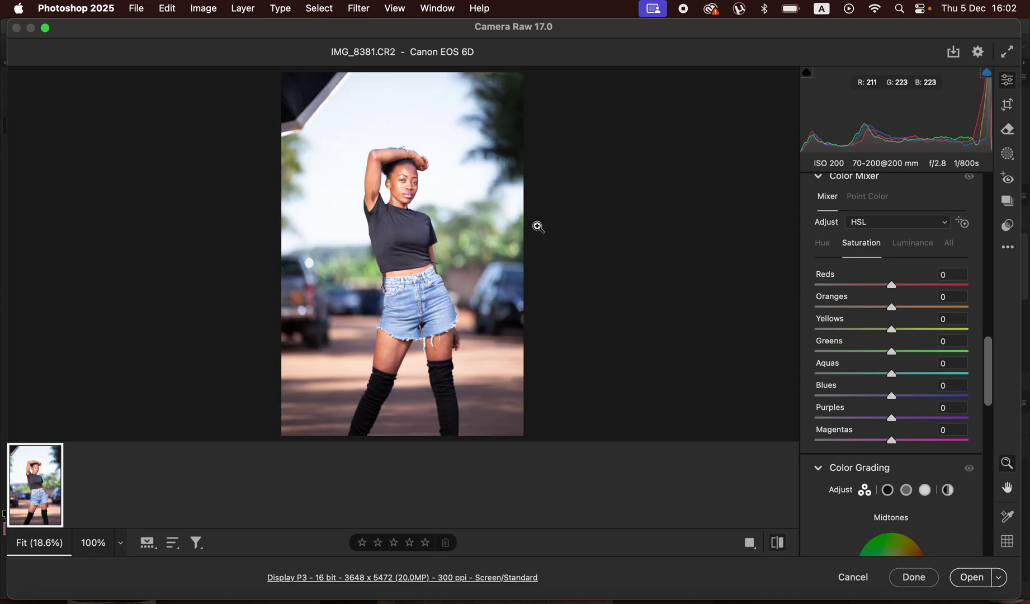
# Step: Lower the photo's Exposure to -0.50 and raise its Contrast to +25
pyautogui.moveTo(992, 357); pyautogui.dragTo(793, 207)
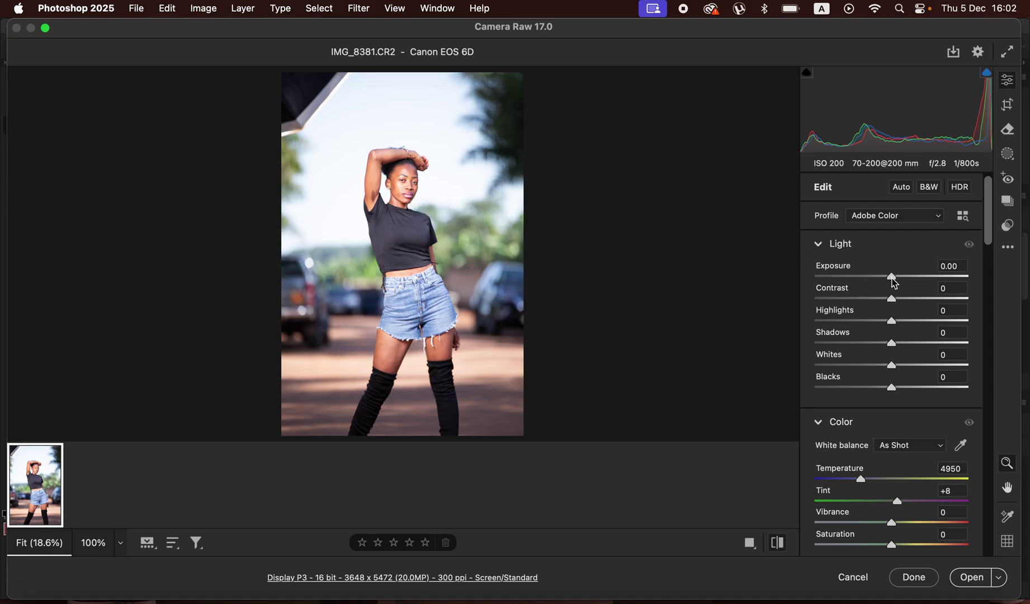
pyautogui.moveTo(893, 281)
pyautogui.mouseDown()
pyautogui.moveTo(880, 283)
pyautogui.moveTo(906, 283)
pyautogui.moveTo(888, 283)
pyautogui.moveTo(887, 293)
pyautogui.mouseUp()
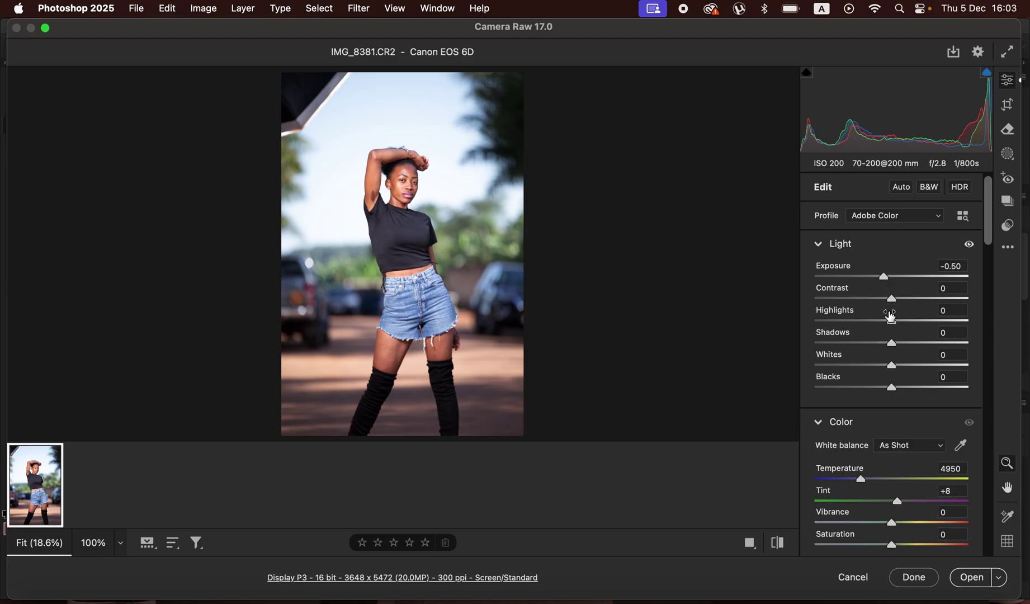
pyautogui.click(779, 546)
pyautogui.click(779, 545)
pyautogui.moveTo(894, 301); pyautogui.dragTo(913, 302)
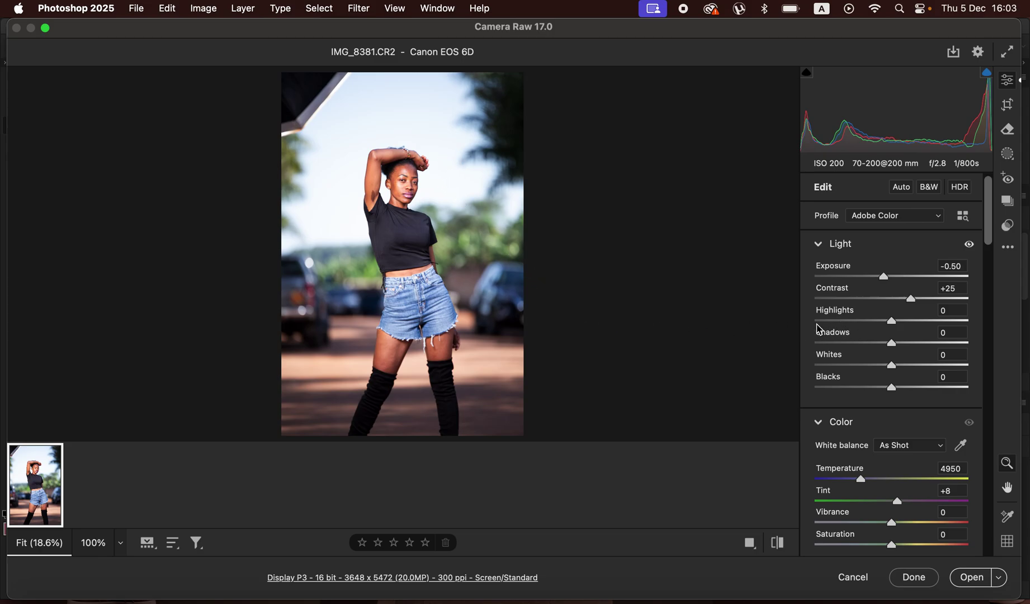
# Step: Bring both Highlights and Whites down to -100 to recover the bright sky
pyautogui.moveTo(893, 323); pyautogui.dragTo(806, 333)
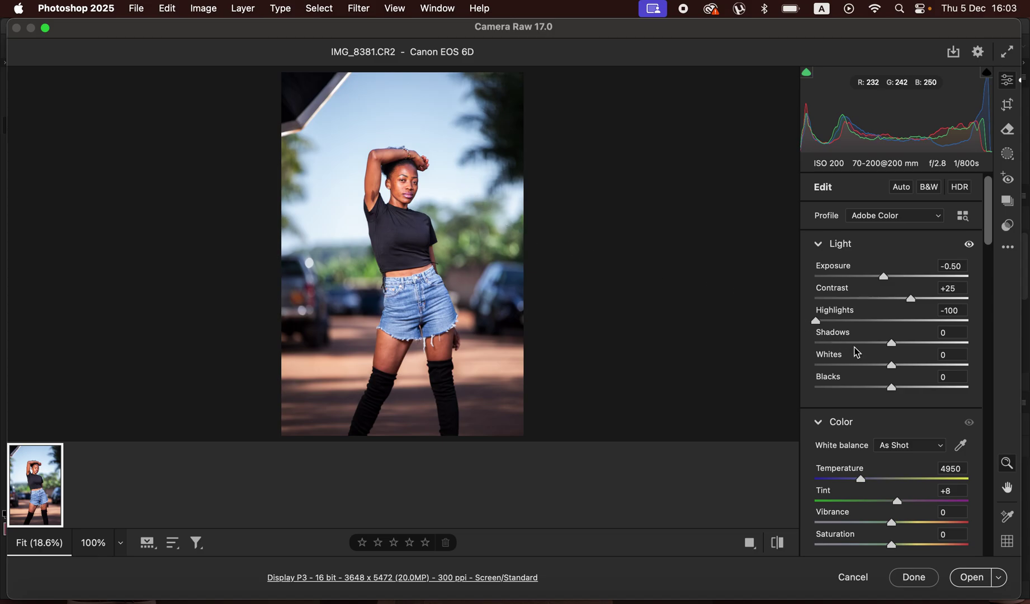
pyautogui.moveTo(893, 366); pyautogui.dragTo(805, 367)
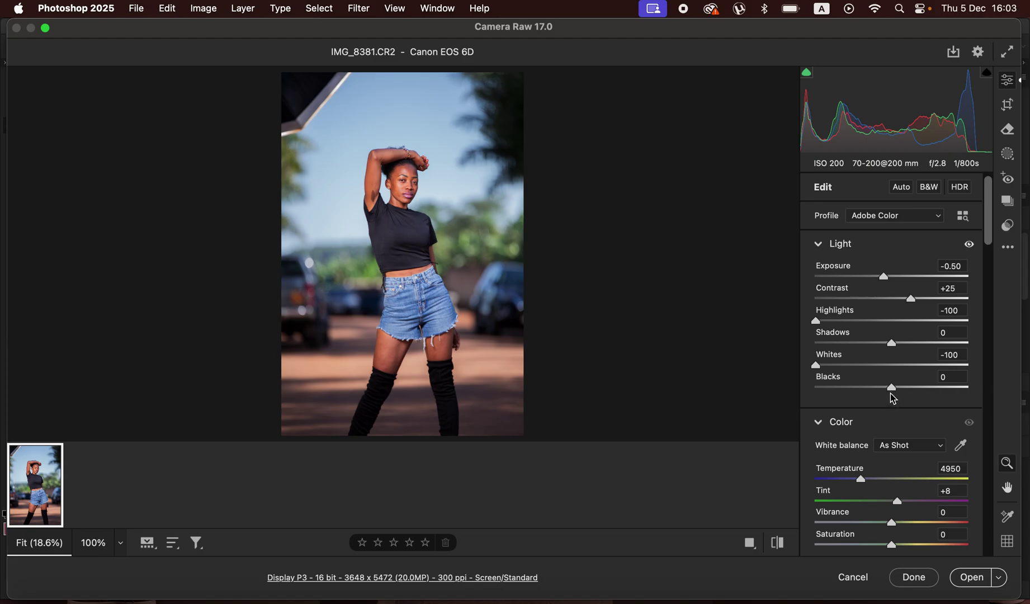
# Step: Deepen the dark tones by setting Blacks to -43
pyautogui.moveTo(891, 391); pyautogui.dragTo(808, 393)
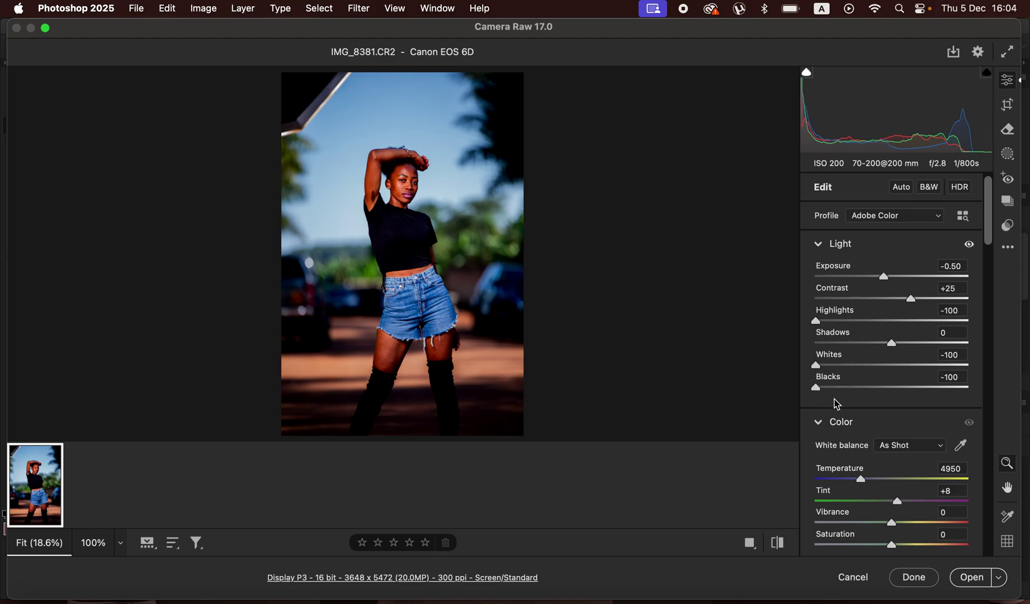
pyautogui.doubleClick(820, 389)
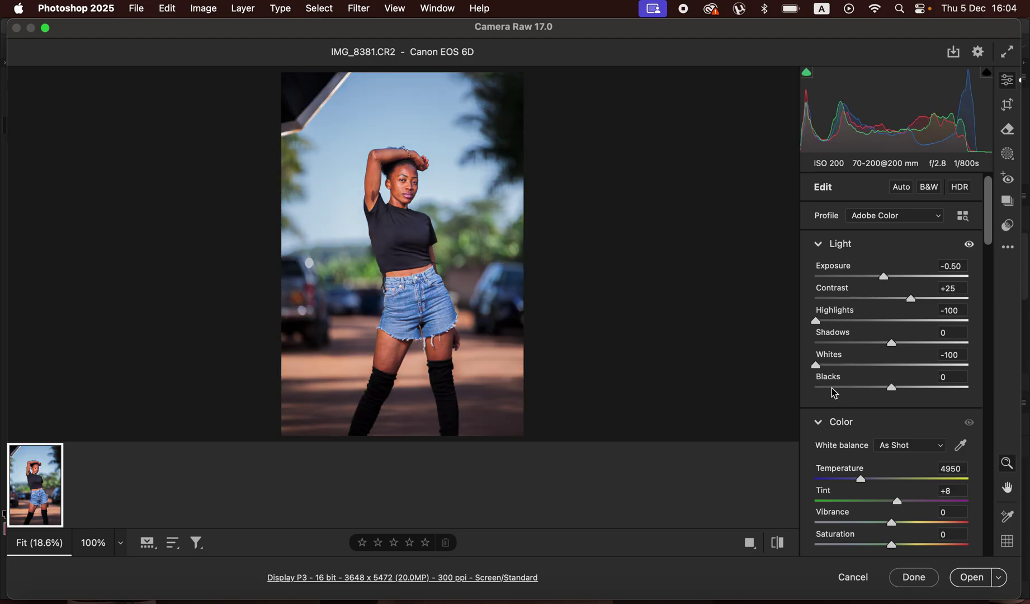
pyautogui.moveTo(889, 391); pyautogui.dragTo(859, 394)
pyautogui.doubleClick(871, 393)
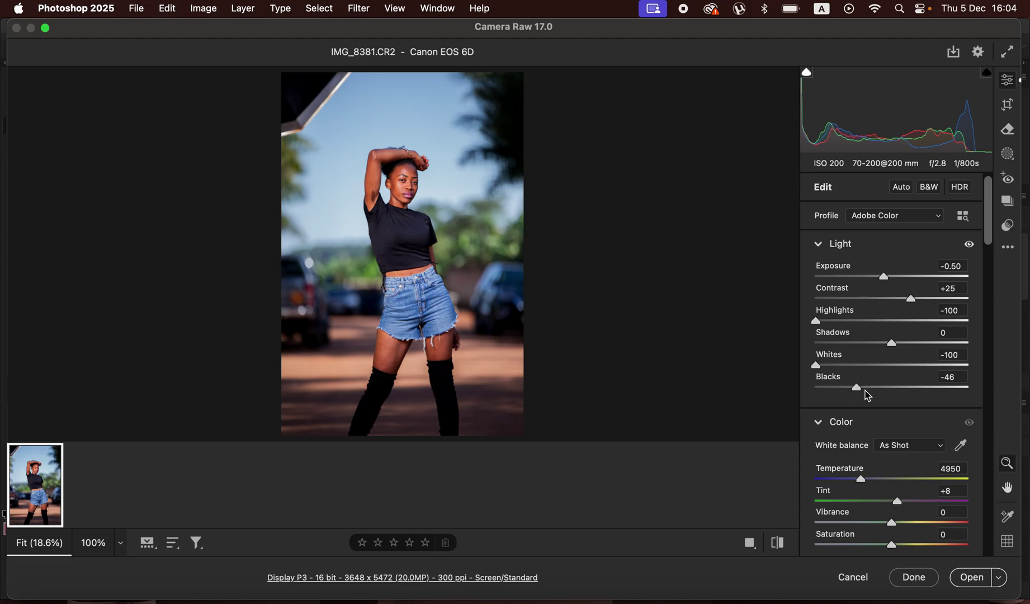
pyautogui.moveTo(859, 390); pyautogui.dragTo(863, 390)
# Step: Raise Shadows to +11 and compare the photo with its unedited version
pyautogui.moveTo(895, 347); pyautogui.dragTo(905, 349)
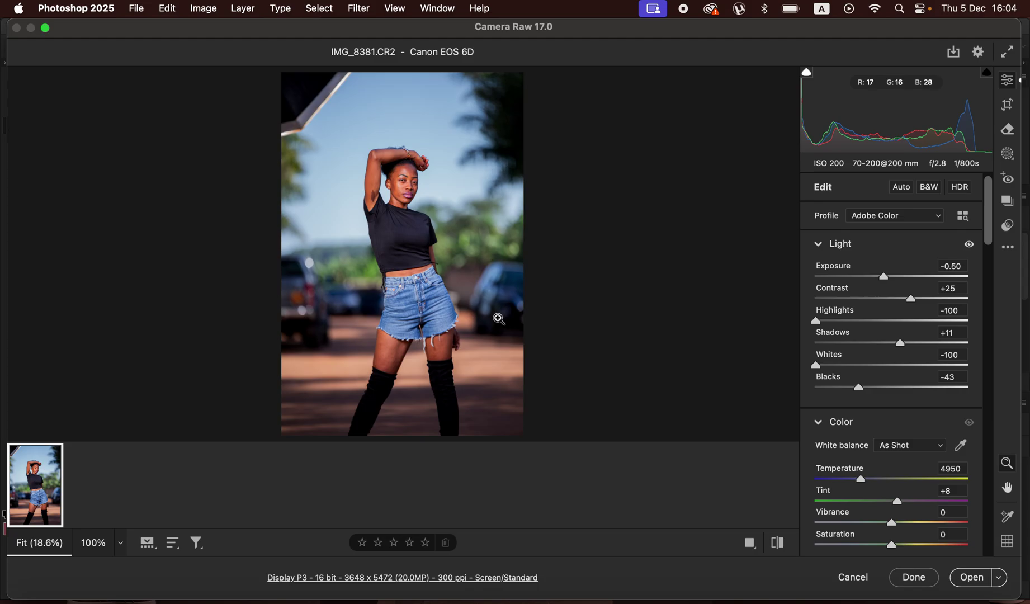
pyautogui.click(778, 544)
pyautogui.click(780, 546)
pyautogui.click(779, 544)
pyautogui.click(780, 545)
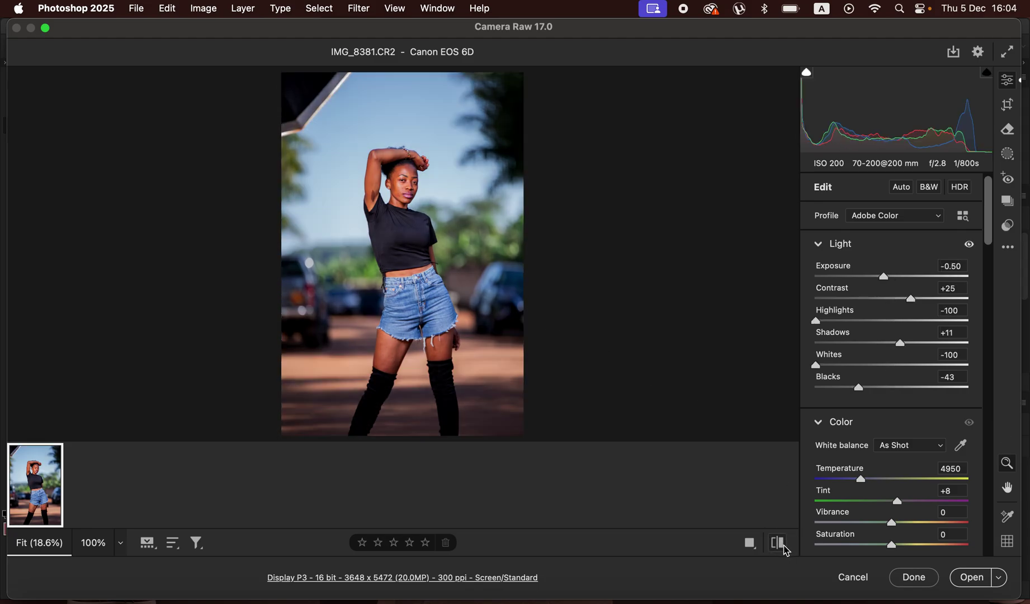
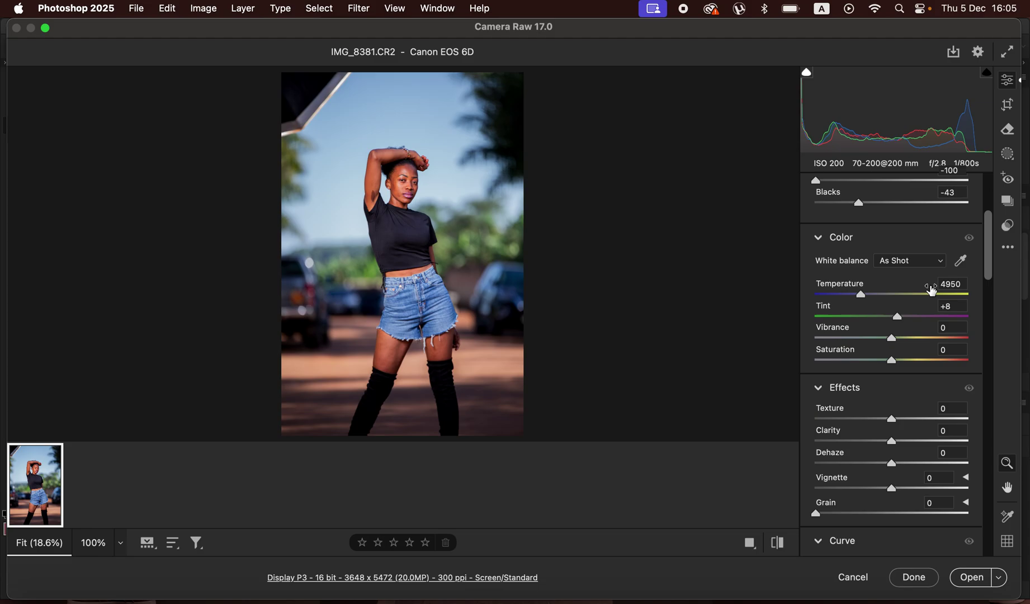
# Step: Try other white balance tints on the photo, with Tint at -64 and at +24, and restore Tint to its original value
pyautogui.moveTo(931, 288)
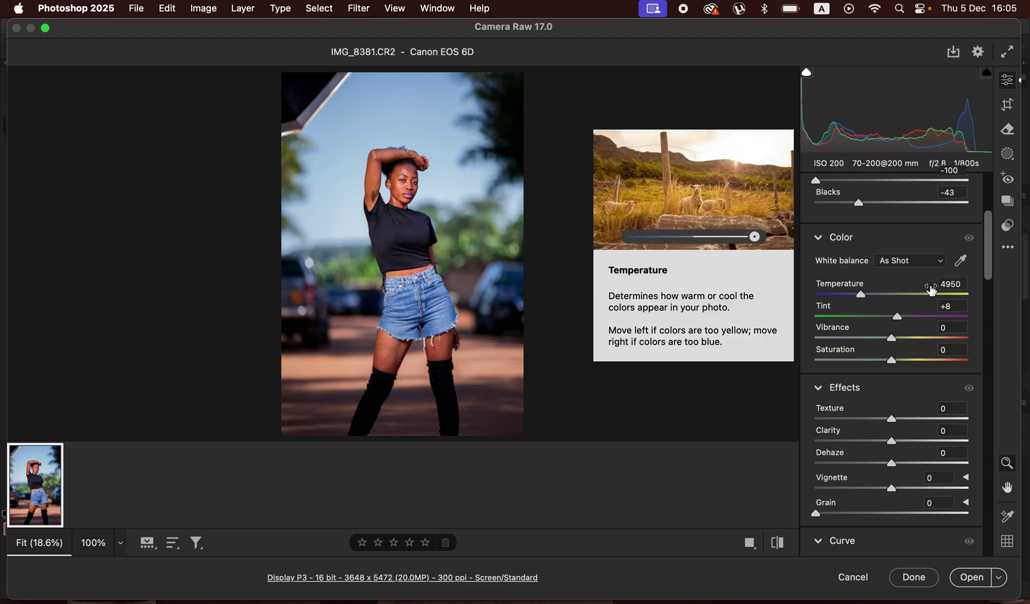
pyautogui.moveTo(863, 298)
pyautogui.mouseDown()
pyautogui.moveTo(845, 296)
pyautogui.moveTo(914, 299)
pyautogui.moveTo(848, 296)
pyautogui.moveTo(875, 301)
pyautogui.moveTo(864, 302)
pyautogui.mouseUp()
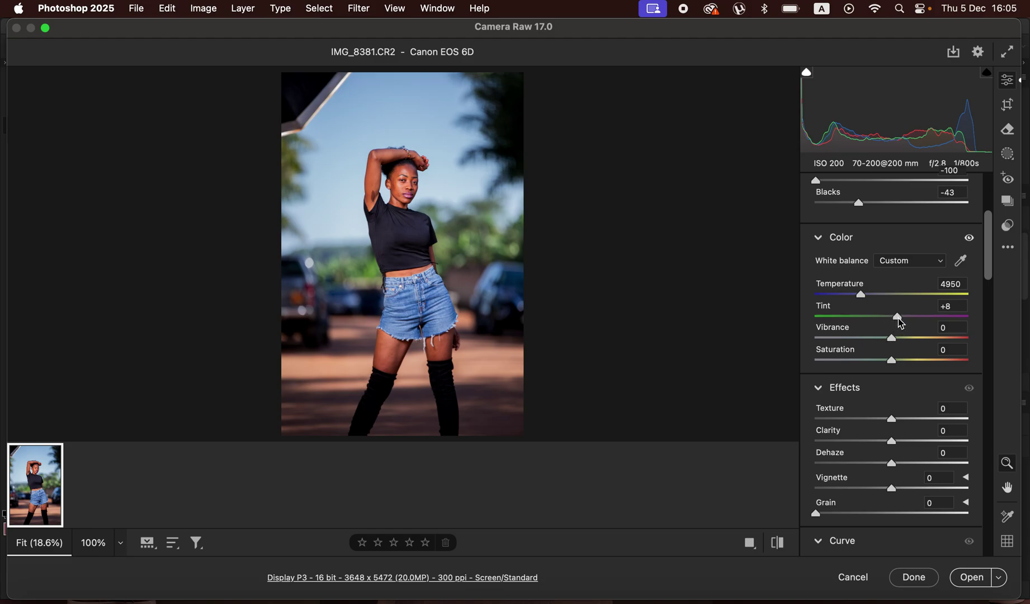
pyautogui.moveTo(897, 317); pyautogui.dragTo(897, 317)
pyautogui.click(897, 320)
pyautogui.moveTo(897, 321); pyautogui.dragTo(852, 323)
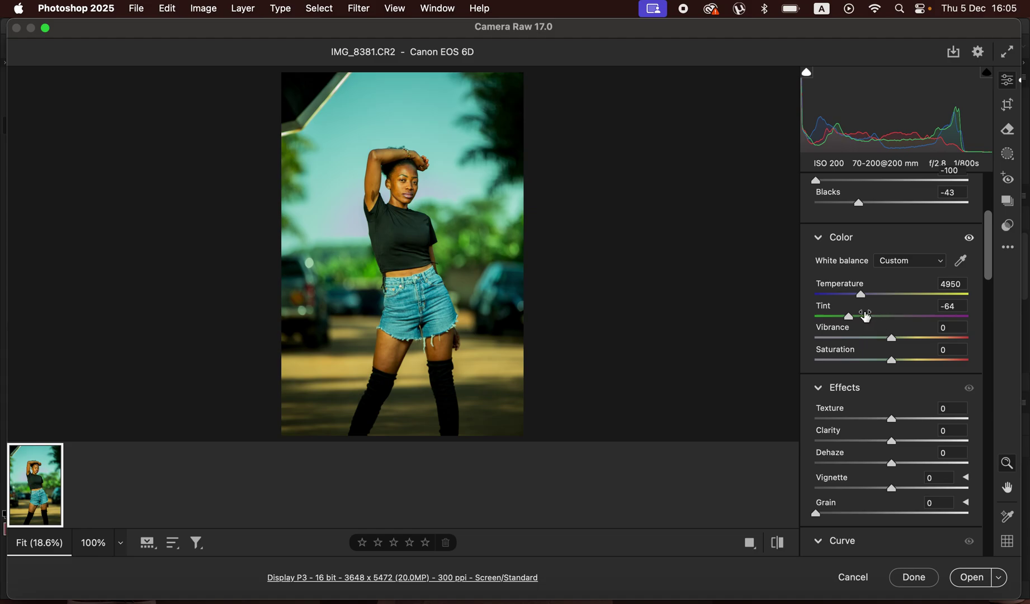
pyautogui.moveTo(854, 322); pyautogui.dragTo(913, 321)
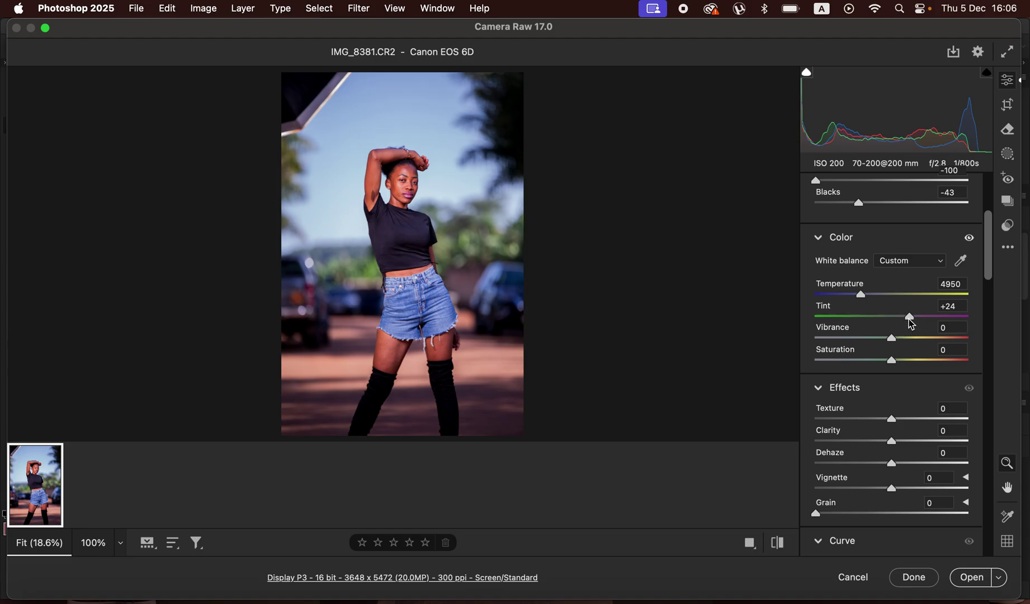
pyautogui.doubleClick(911, 318)
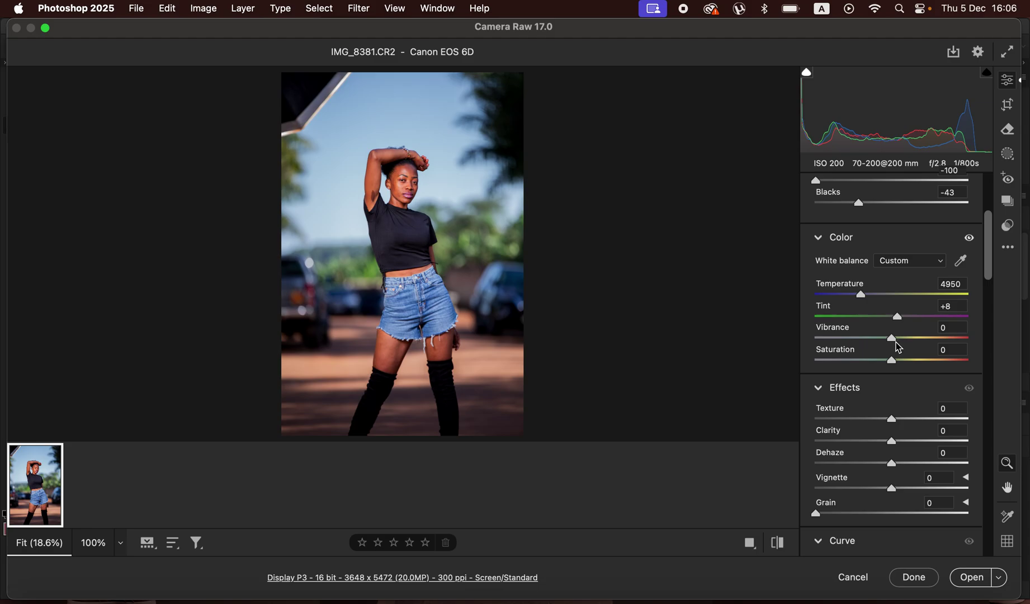
# Step: Try Vibrance at +47 and Saturation at +62, returning each to 0
pyautogui.moveTo(896, 346); pyautogui.dragTo(932, 344)
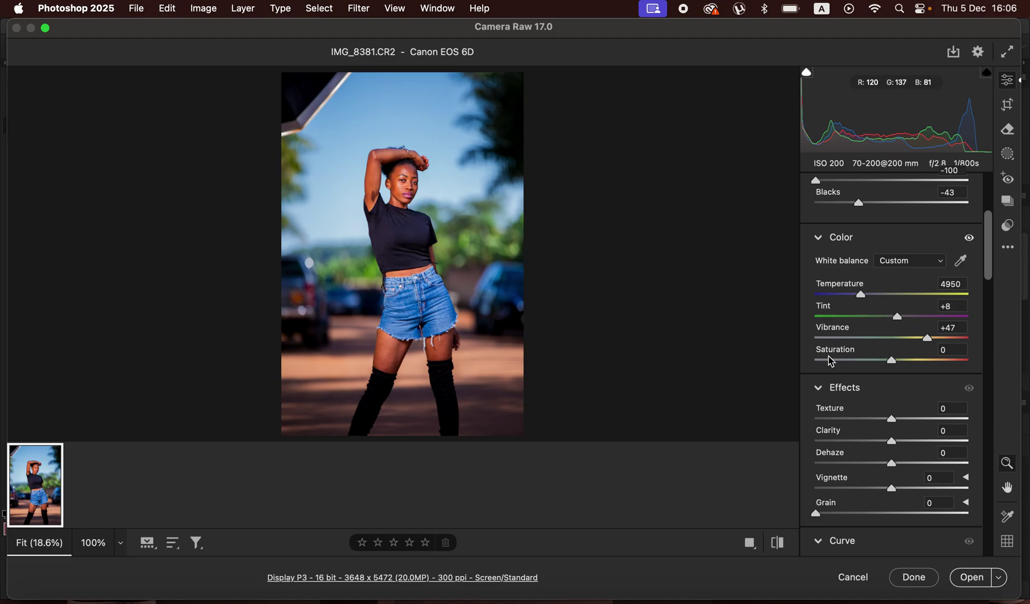
pyautogui.doubleClick(928, 339)
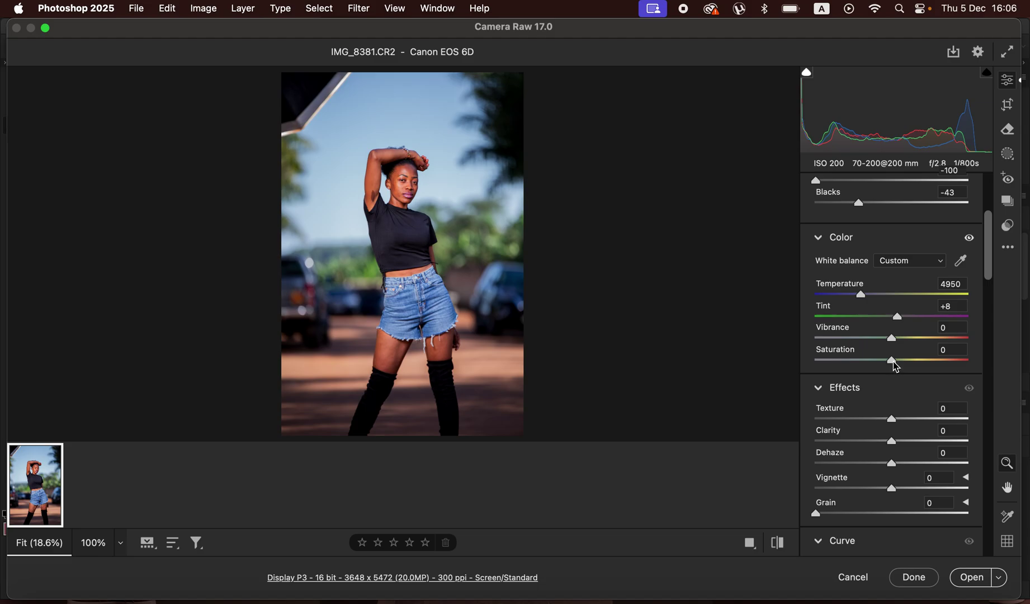
pyautogui.moveTo(895, 367); pyautogui.dragTo(939, 363)
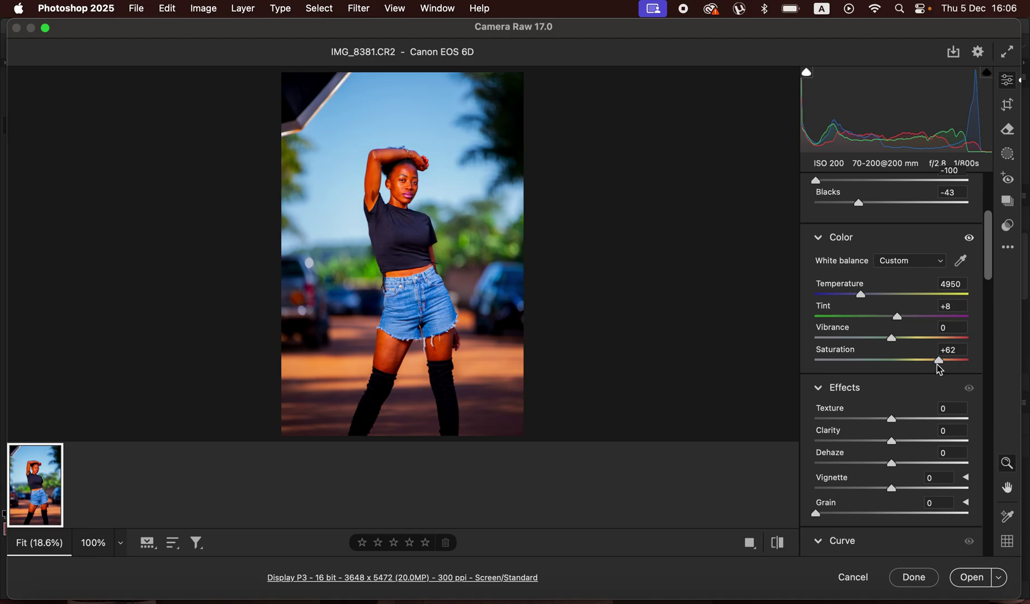
pyautogui.moveTo(938, 361); pyautogui.dragTo(892, 362)
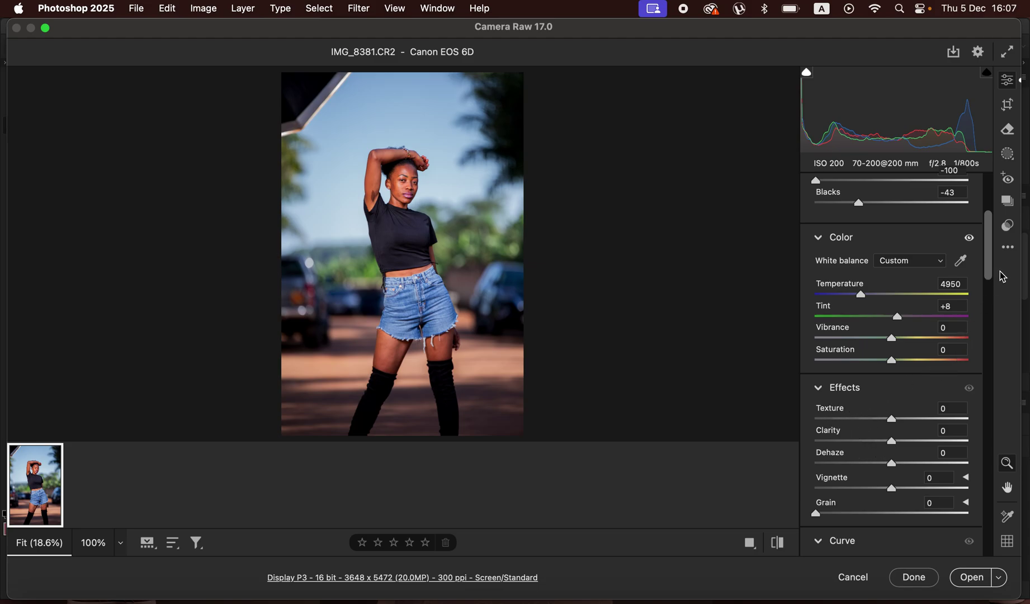
# Step: Try shifting the hue of the Blues in the Color Mixer to -56 and +28, and return it to 0
pyautogui.moveTo(991, 276); pyautogui.dragTo(1004, 401)
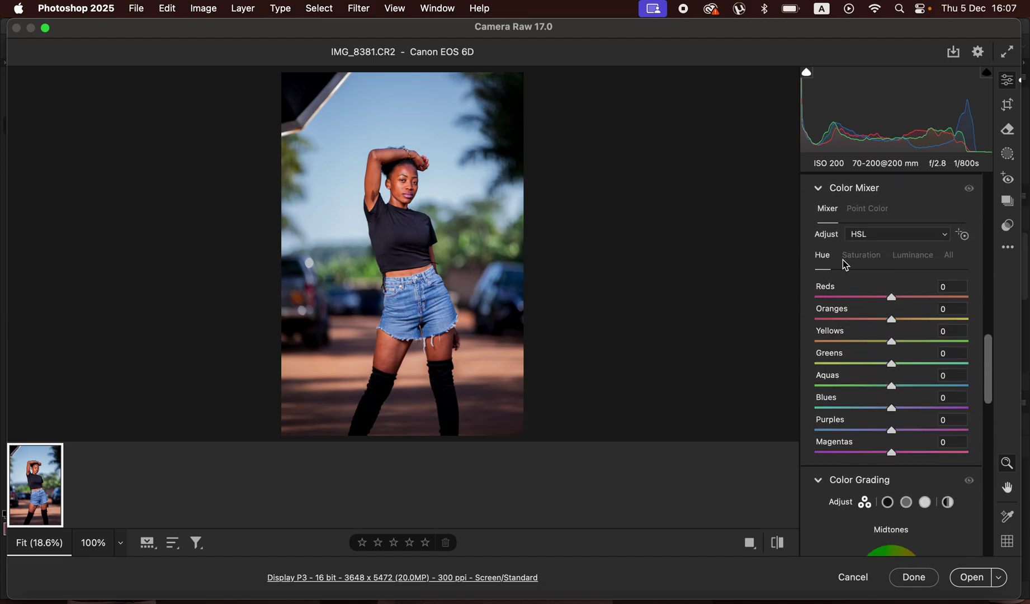
pyautogui.click(823, 257)
pyautogui.click(892, 411)
pyautogui.moveTo(892, 411); pyautogui.dragTo(837, 407)
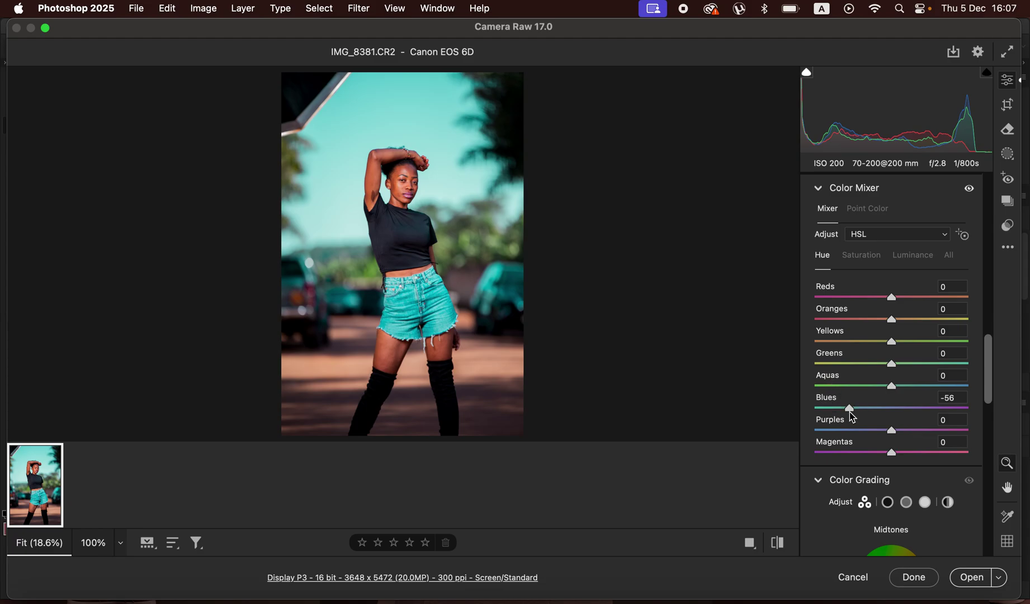
pyautogui.moveTo(851, 412); pyautogui.dragTo(913, 410)
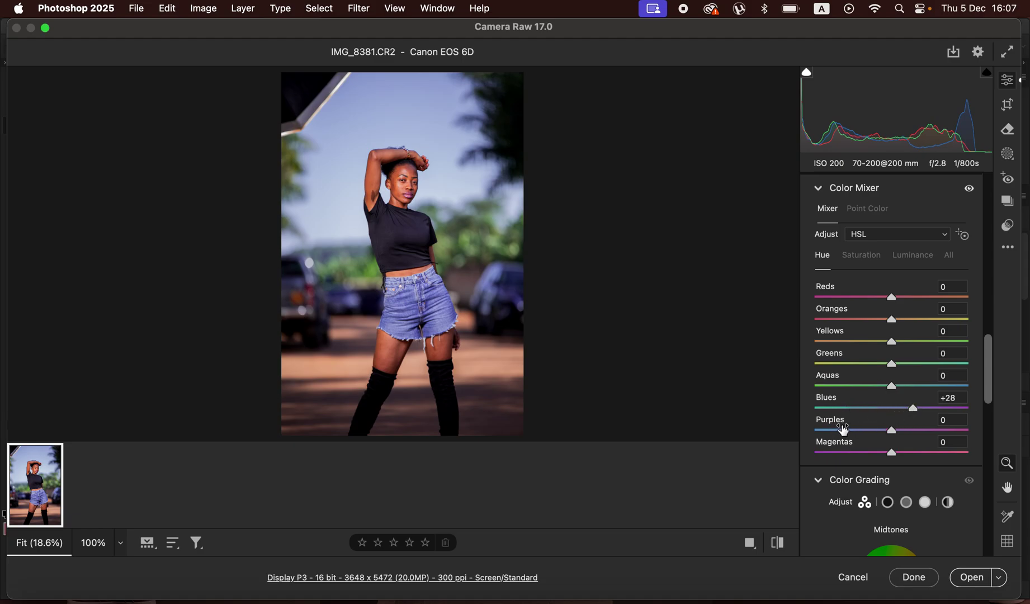
pyautogui.moveTo(916, 415); pyautogui.dragTo(895, 415)
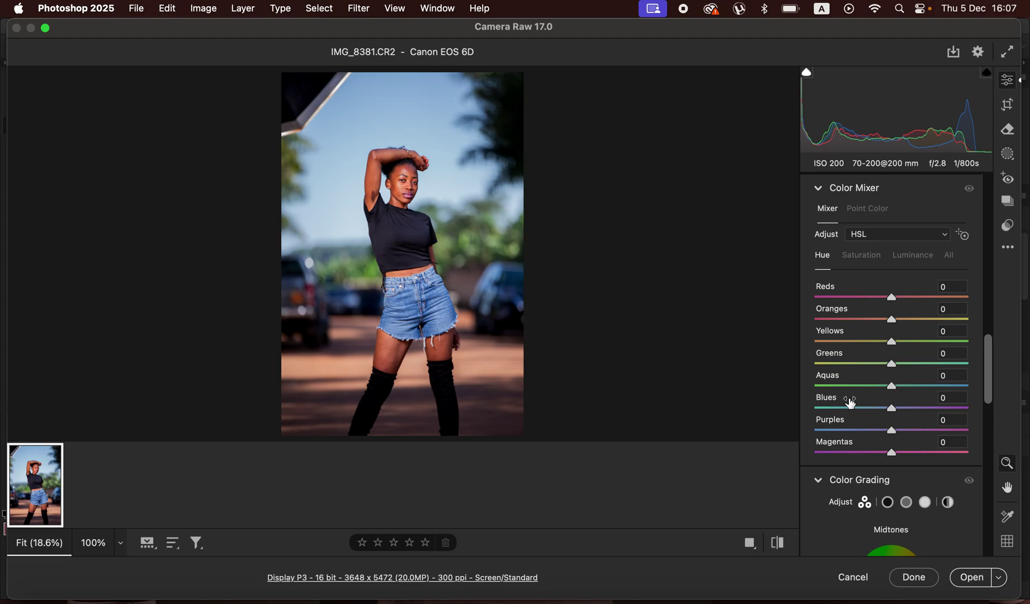
# Step: Try removing the color from the Blues with a saturation of -100, and reset it to 0
pyautogui.click(866, 259)
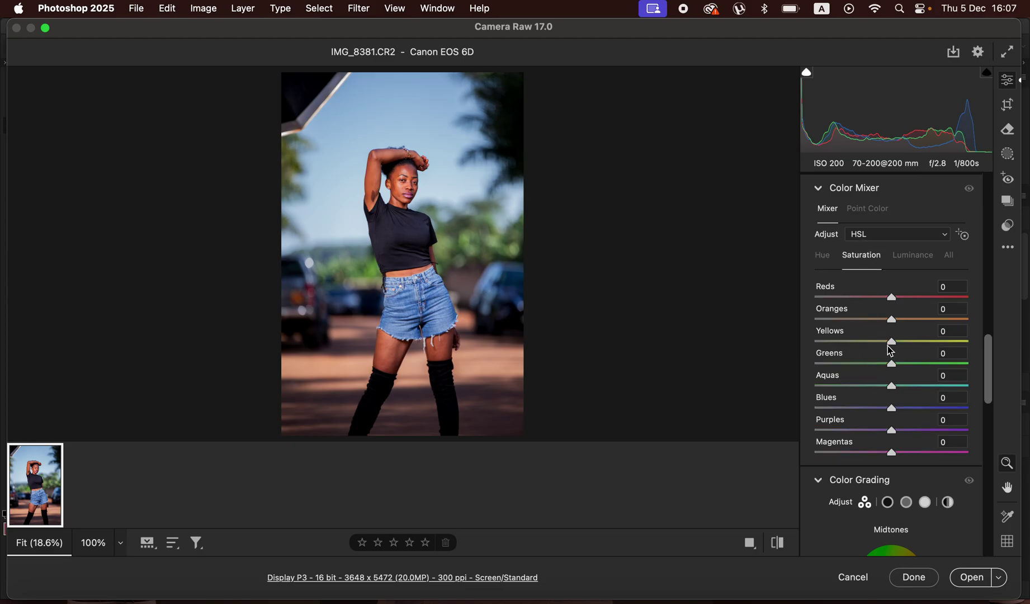
pyautogui.moveTo(895, 414); pyautogui.dragTo(822, 411)
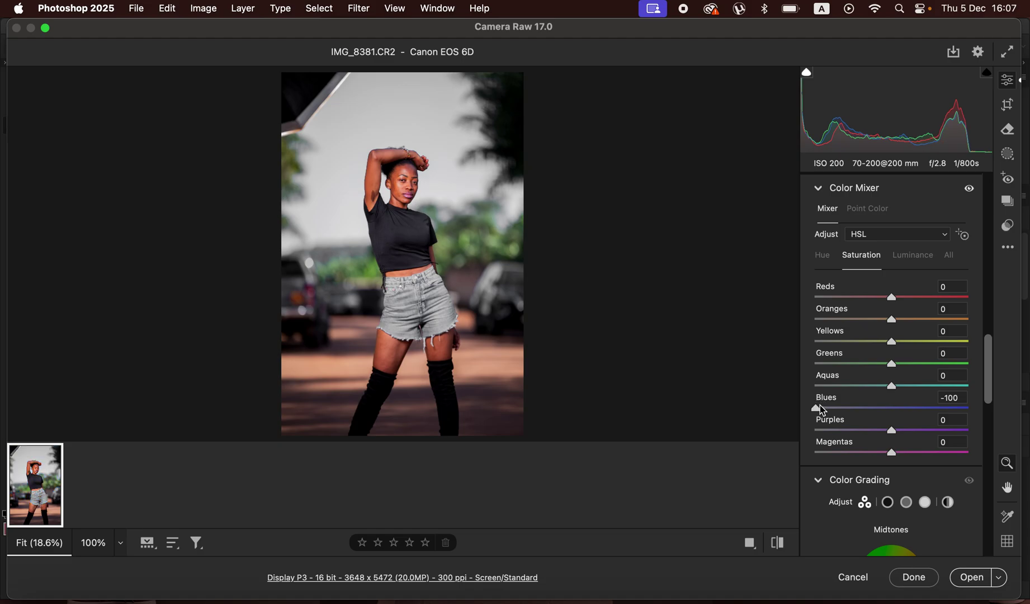
pyautogui.doubleClick(820, 412)
# Step: Darken the blue tones by setting the luminance of the Blues to -16 in the Color Mixer
pyautogui.click(913, 255)
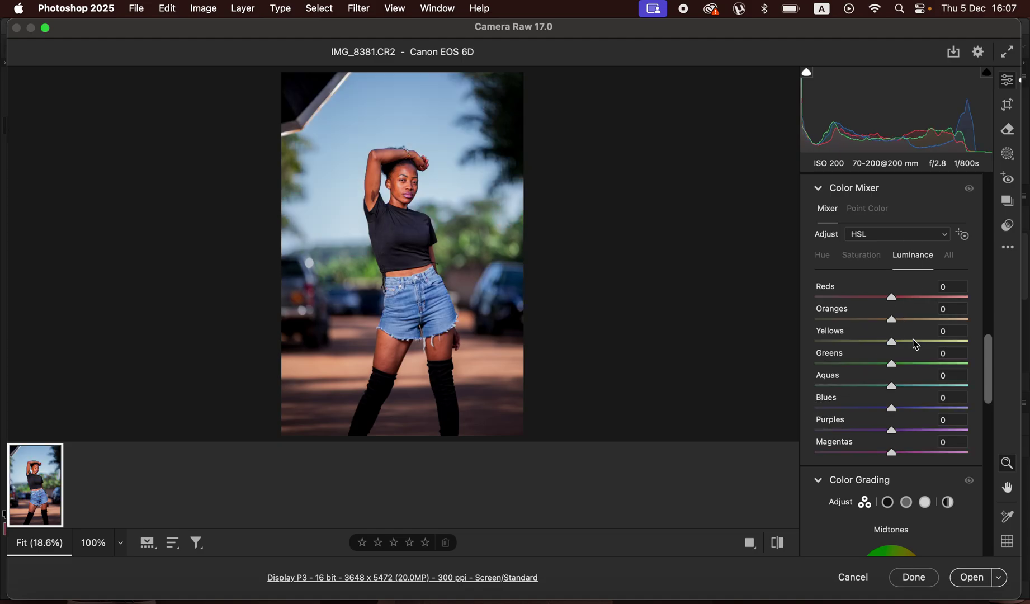
pyautogui.moveTo(891, 408); pyautogui.dragTo(970, 412)
pyautogui.doubleClick(968, 410)
pyautogui.moveTo(891, 409); pyautogui.dragTo(882, 414)
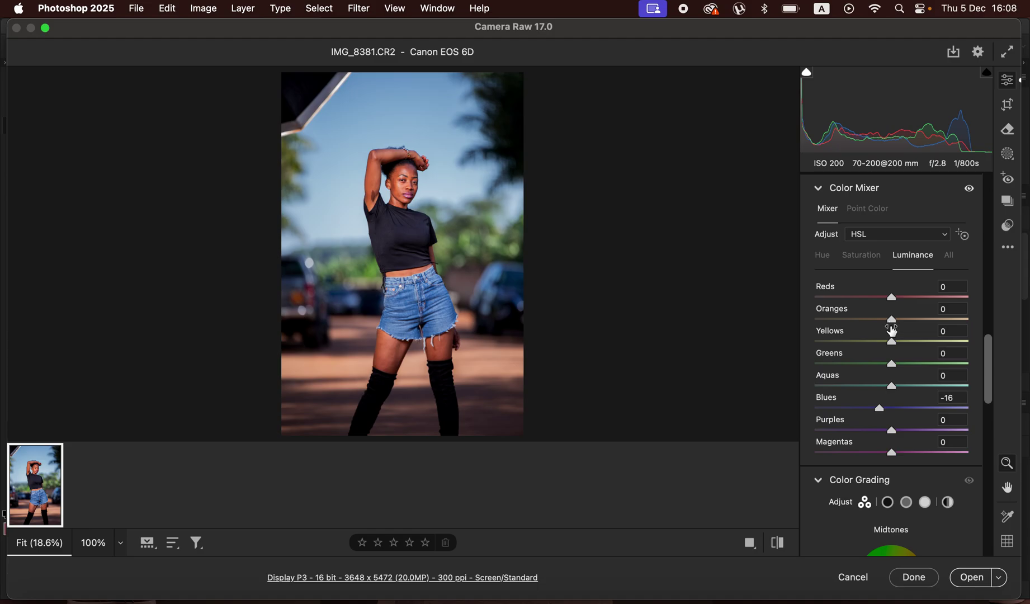
pyautogui.moveTo(893, 323); pyautogui.dragTo(891, 326)
# Step: Raise the saturation of the Blues to +3 in the Color Mixer
pyautogui.click(865, 260)
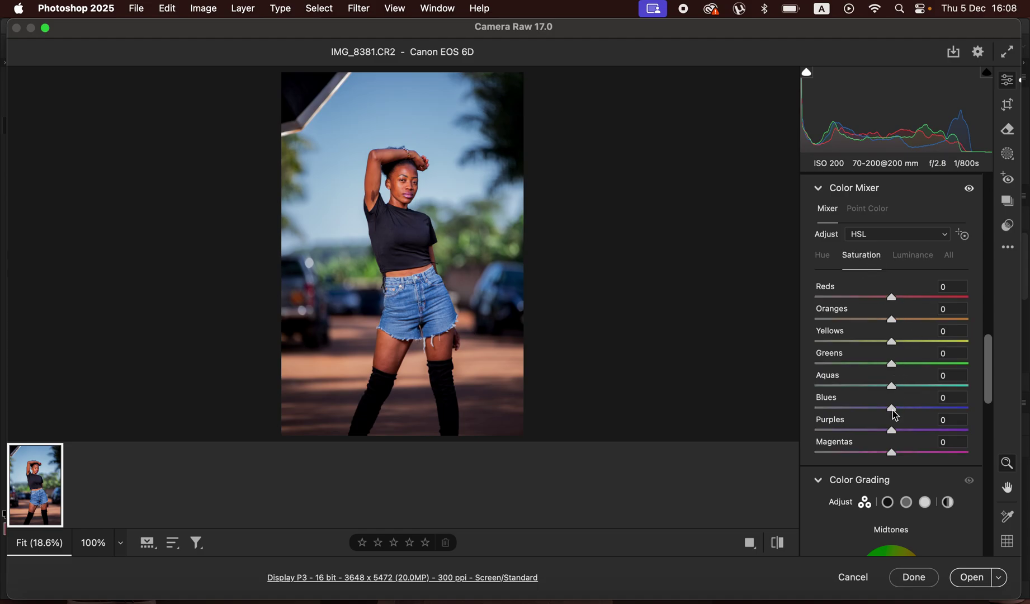
pyautogui.moveTo(892, 410); pyautogui.dragTo(896, 412)
# Step: Try the Blue Primary saturation at +100 in Calibration, and settle it at +43
pyautogui.moveTo(989, 398); pyautogui.dragTo(993, 552)
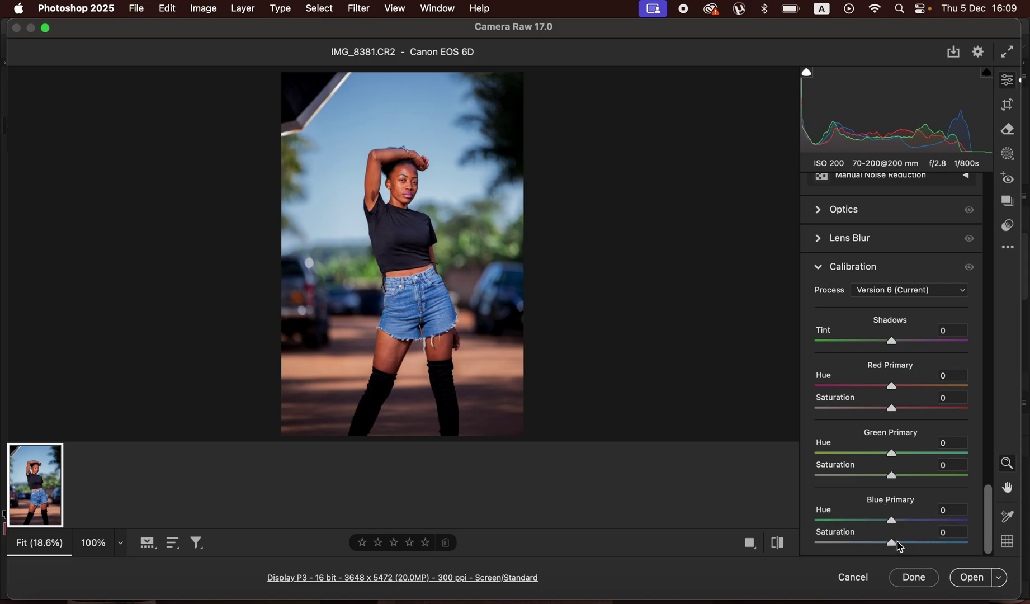
pyautogui.moveTo(899, 546); pyautogui.dragTo(970, 545)
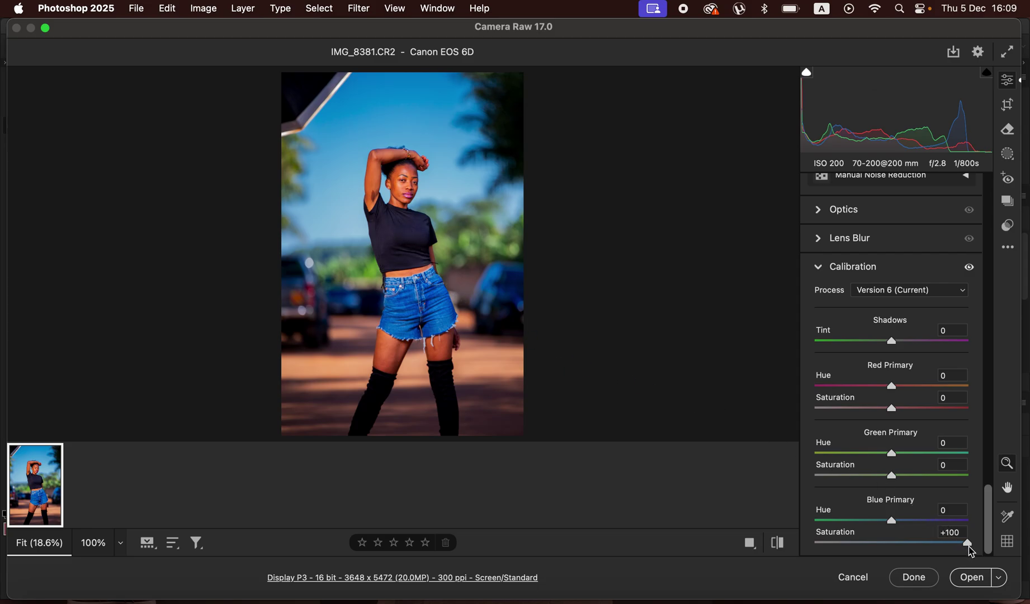
pyautogui.moveTo(968, 544); pyautogui.dragTo(924, 547)
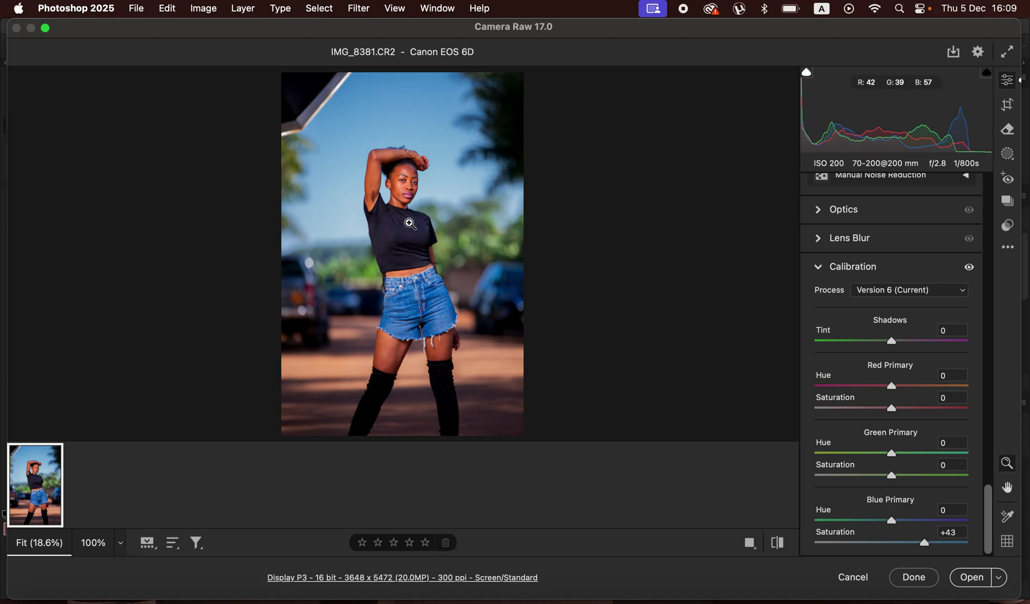
# Step: Reduce the saturation of the Oranges to -12 in the Color Mixer, comparing the portrait with its default settings
pyautogui.moveTo(991, 494); pyautogui.dragTo(1009, 352)
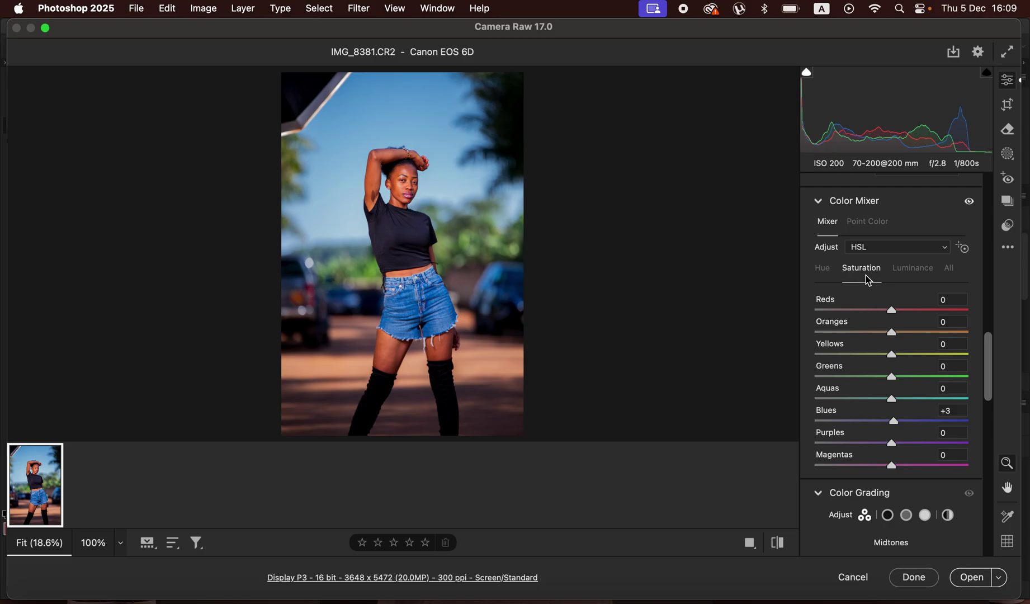
pyautogui.moveTo(893, 334); pyautogui.dragTo(887, 334)
pyautogui.click(778, 542)
pyautogui.click(779, 549)
pyautogui.click(780, 551)
pyautogui.click(780, 551)
pyautogui.moveTo(886, 332); pyautogui.dragTo(881, 333)
pyautogui.click(780, 551)
pyautogui.click(780, 551)
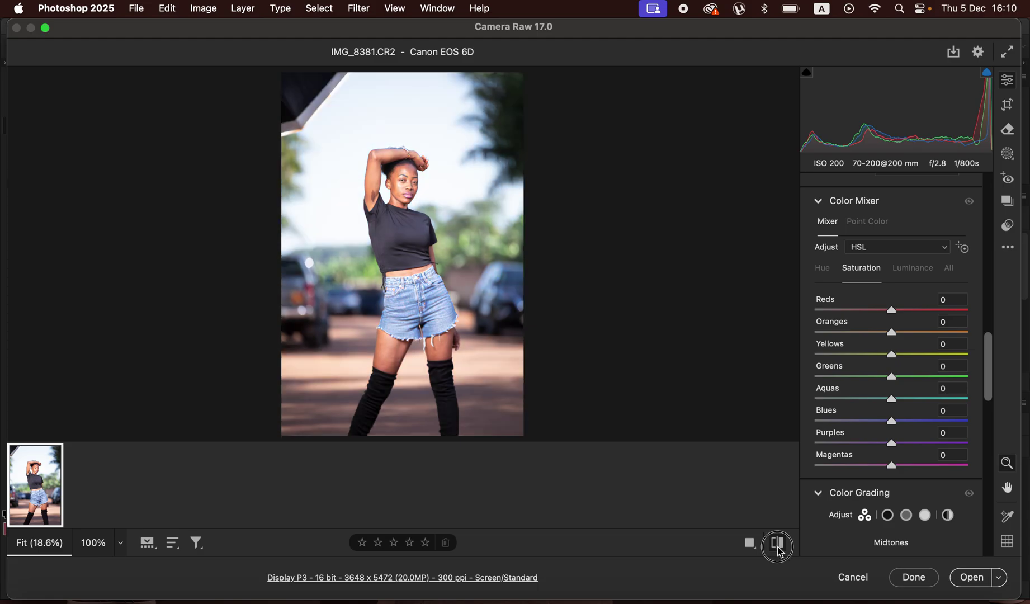
pyautogui.click(780, 551)
pyautogui.click(779, 548)
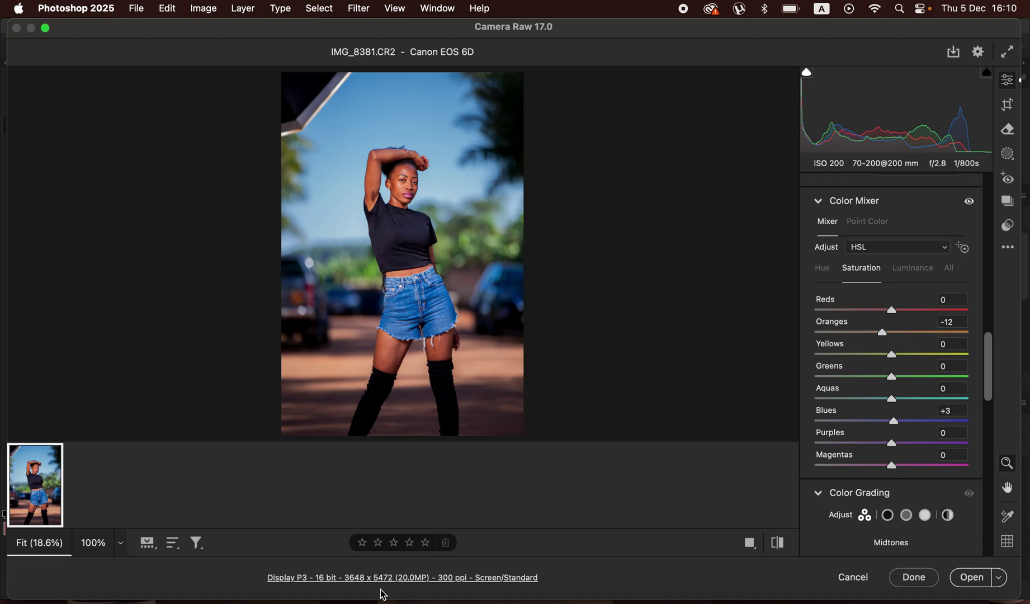
# Step: Open the workflow preferences and keep the color depth at 16 Bits/Channel
pyautogui.click(400, 580)
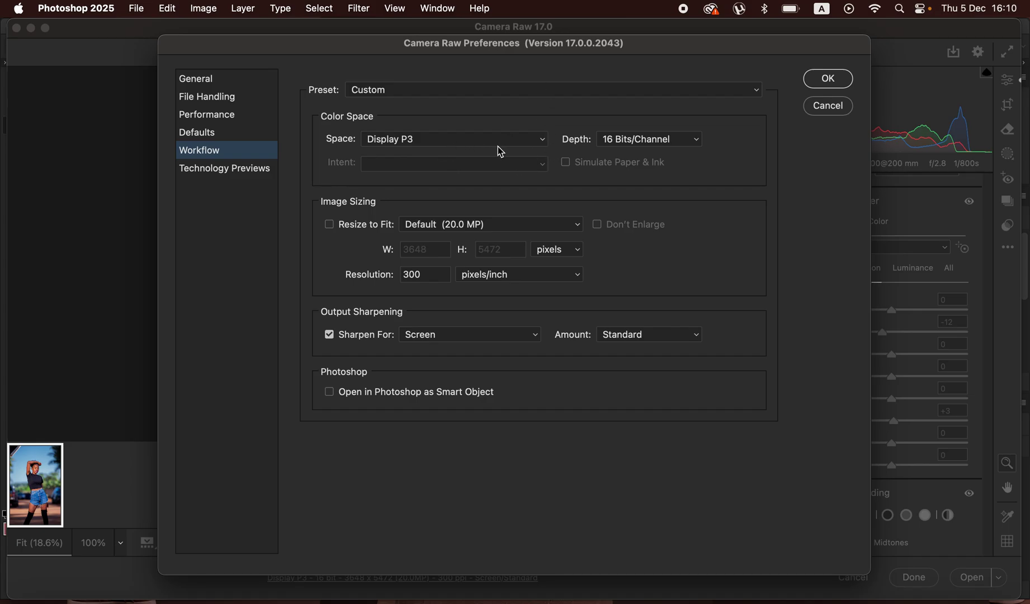
pyautogui.click(626, 143)
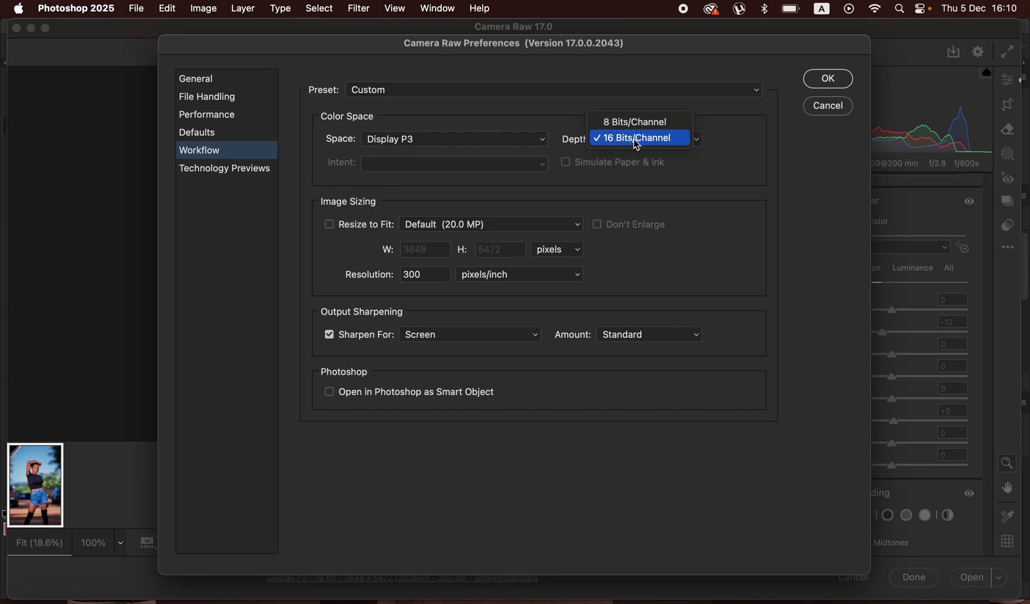
pyautogui.click(631, 140)
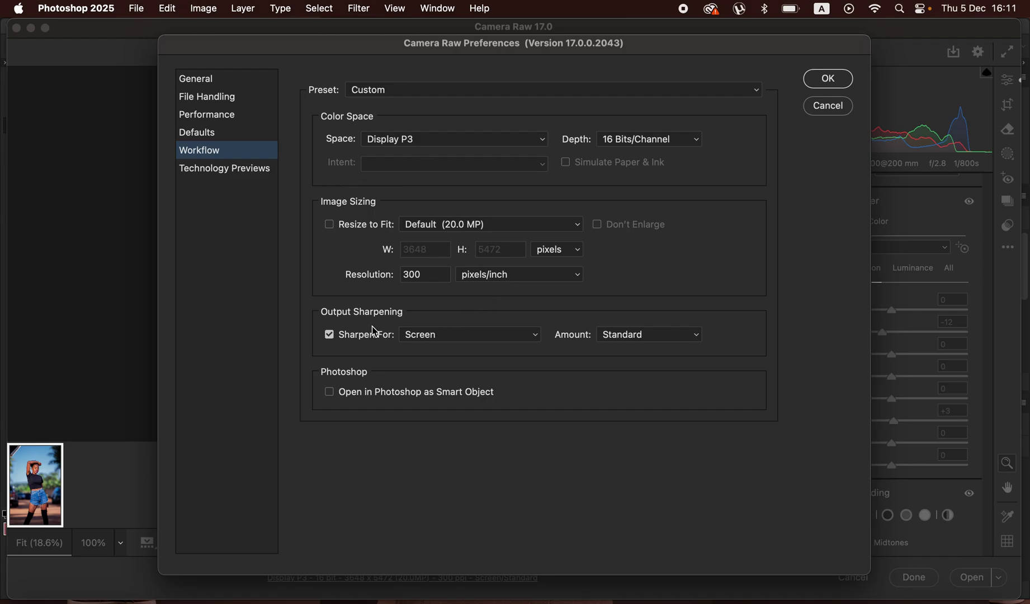
# Step: Keep output sharpening enabled for Screen with the Standard amount, and accept the workflow preferences
pyautogui.click(330, 337)
pyautogui.click(330, 338)
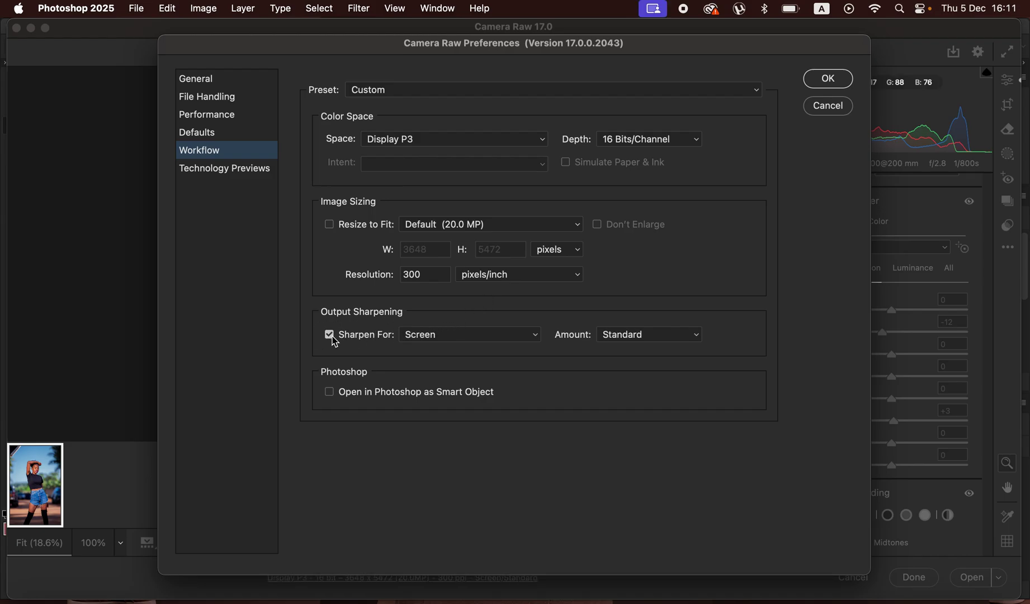
pyautogui.click(456, 341)
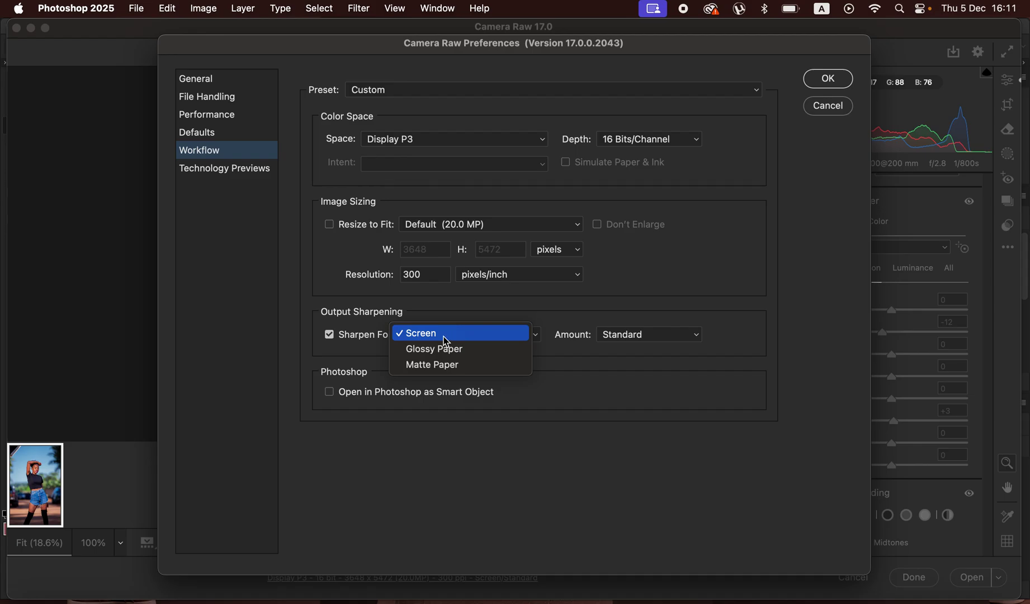
pyautogui.click(456, 337)
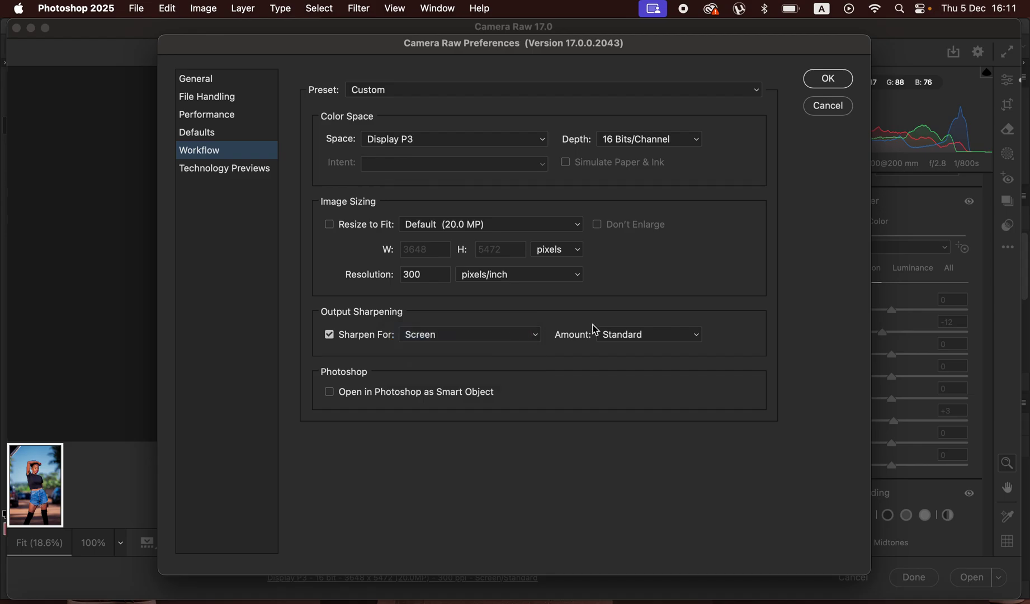
pyautogui.click(652, 335)
pyautogui.click(650, 335)
pyautogui.click(826, 81)
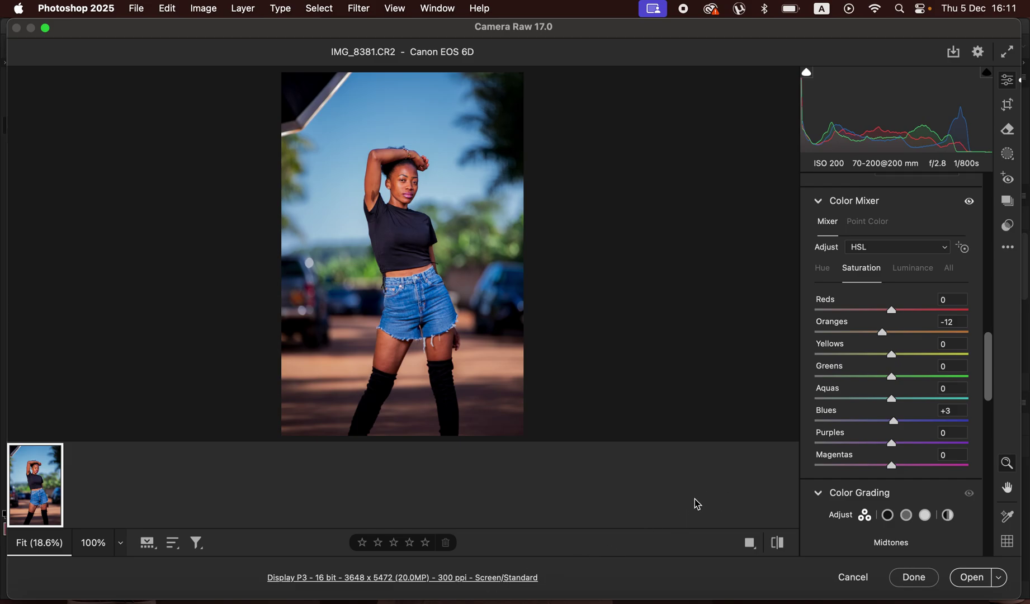
# Step: Open the edited raw photo in Photoshop as a normal image
pyautogui.click(969, 582)
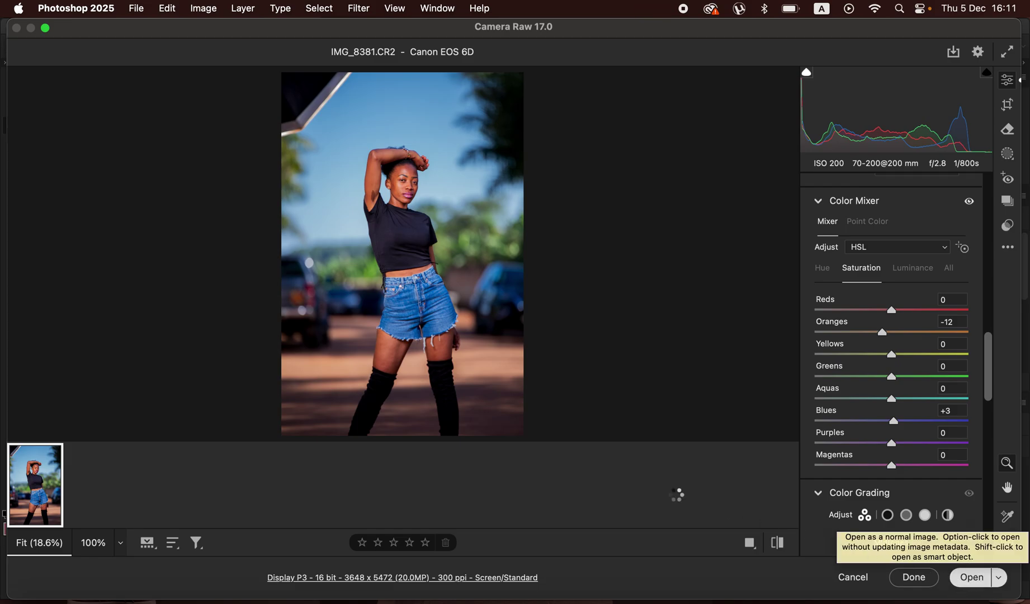